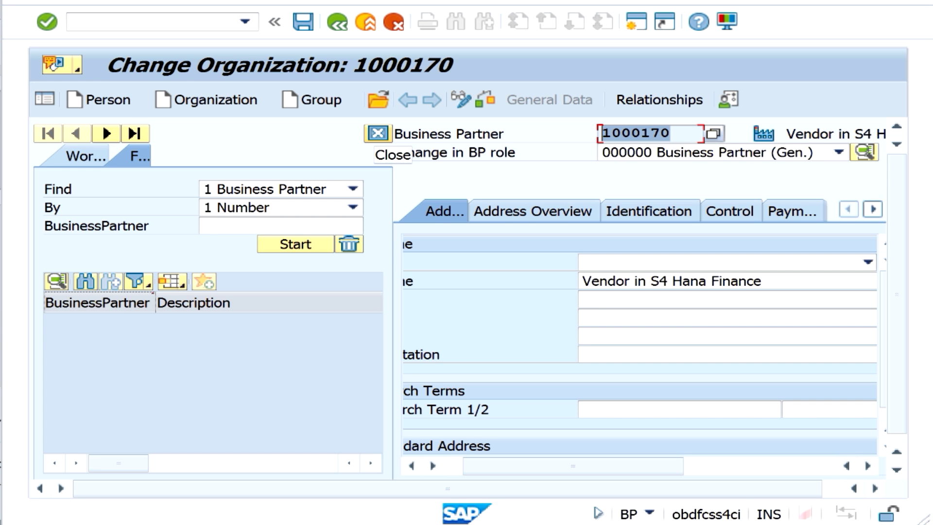
# Hide the business partner search pane and set the organization's BP role to FLVN00 FI Vendor.
pyautogui.click(378, 133)
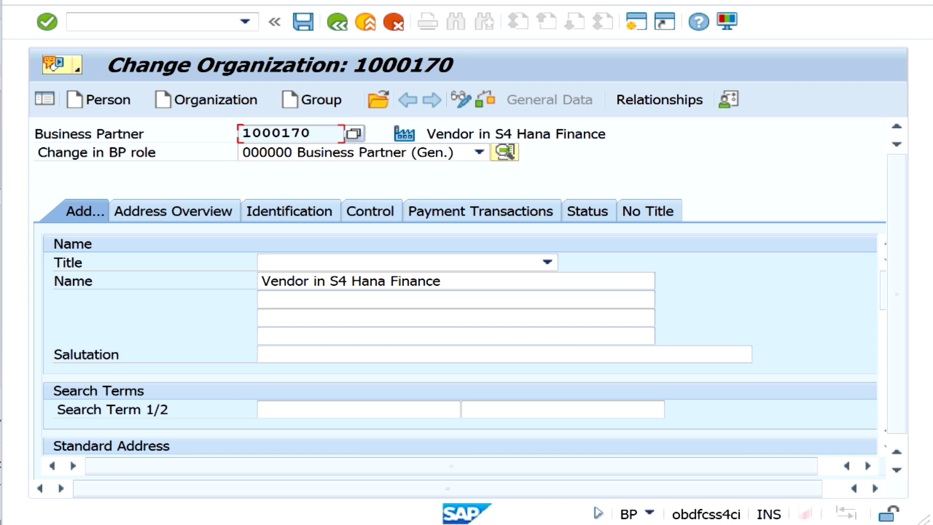
pyautogui.hotkey('shift', 'Home')
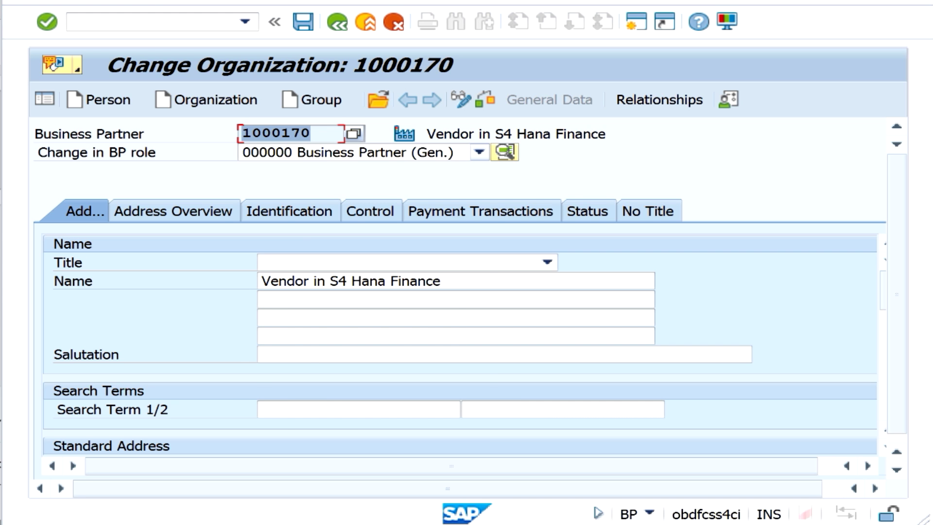
pyautogui.click(479, 152)
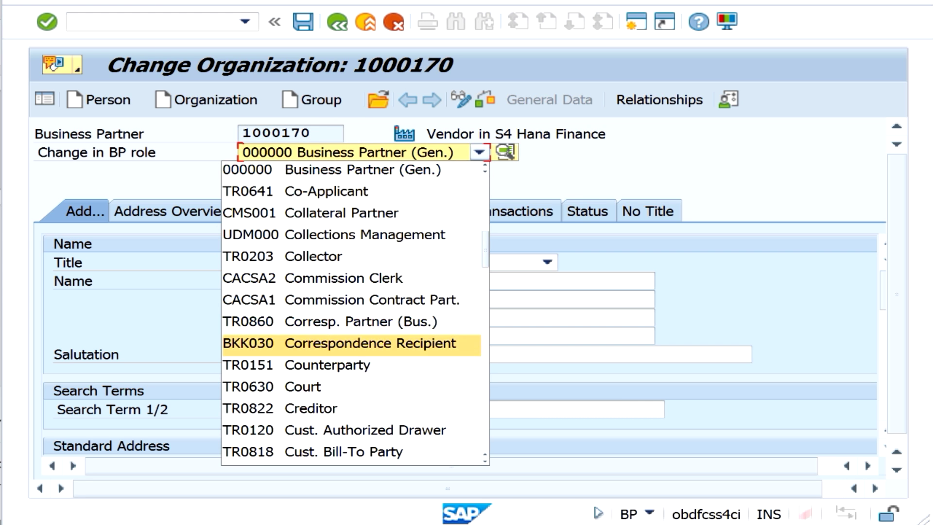
pyautogui.press('Down')
pyautogui.press('Down')
pyautogui.press('Down')
pyautogui.press('Down')
pyautogui.press('Down')
pyautogui.press('Down')
pyautogui.press('Down')
pyautogui.press('Down')
pyautogui.press('Down')
pyautogui.press('Down')
pyautogui.press('Down')
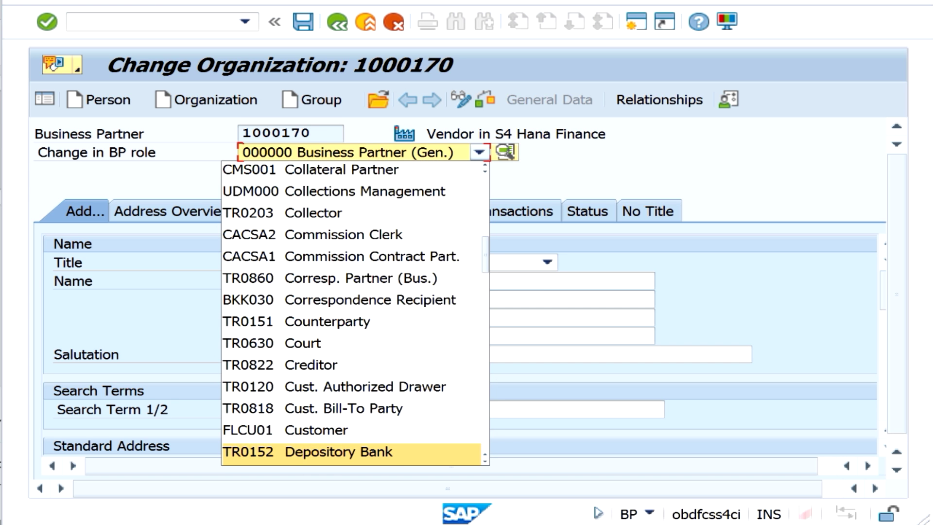
pyautogui.press('Down')
pyautogui.press('Down')
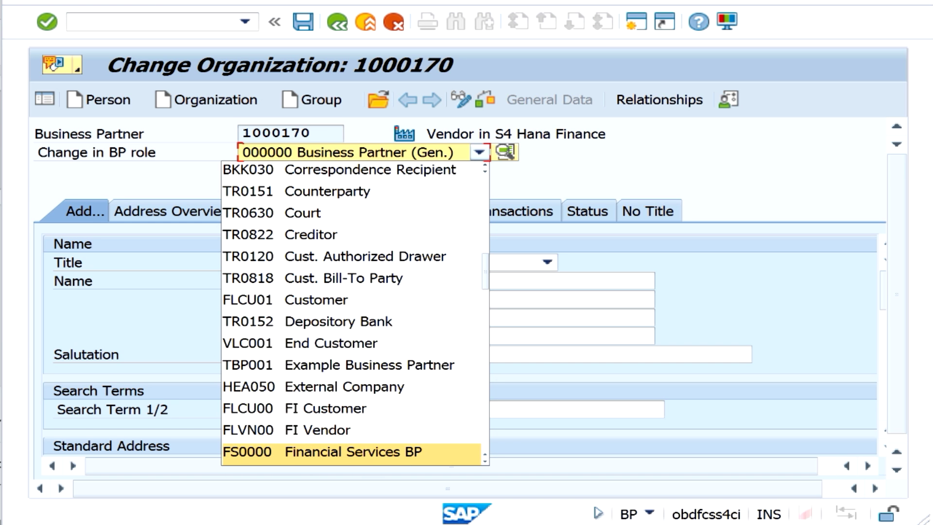
pyautogui.press('Up')
pyautogui.press('Return')
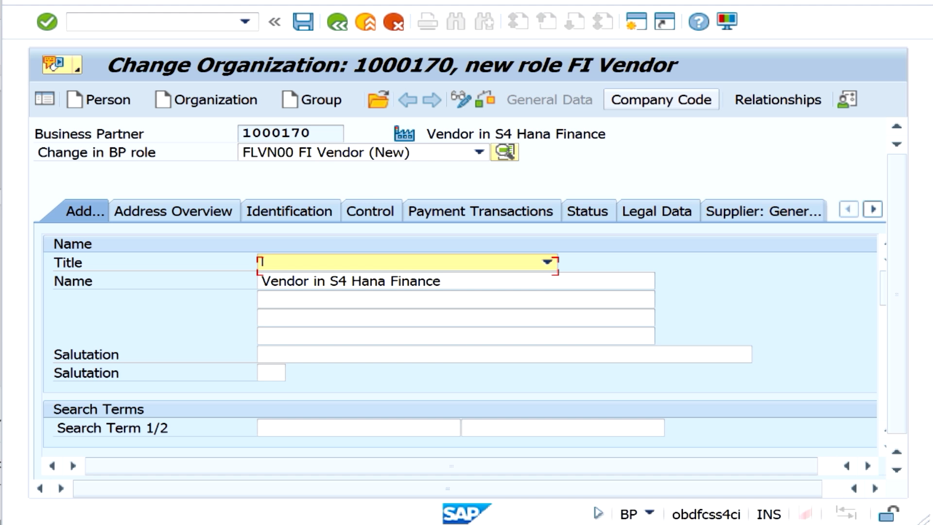
# Fill in the required address fields with city "sandiago" and country "us".
pyautogui.click(485, 99)
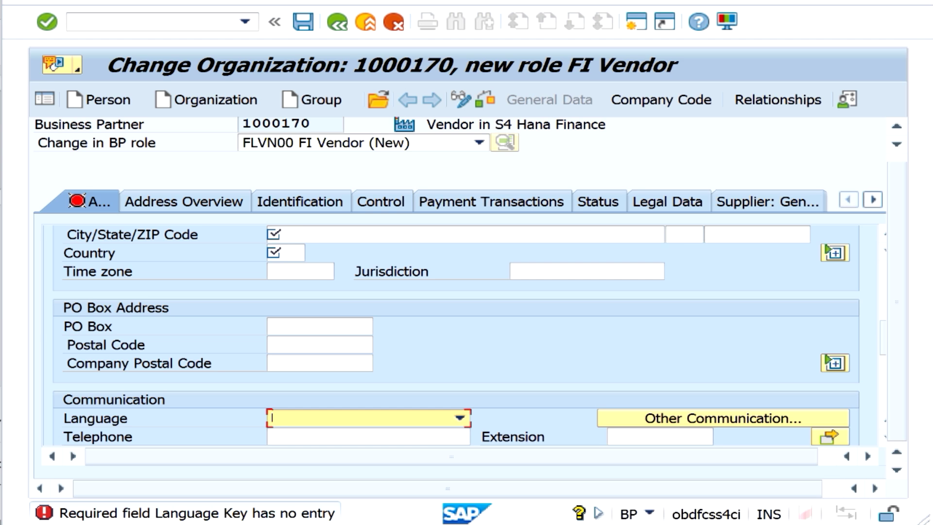
pyautogui.click(273, 235)
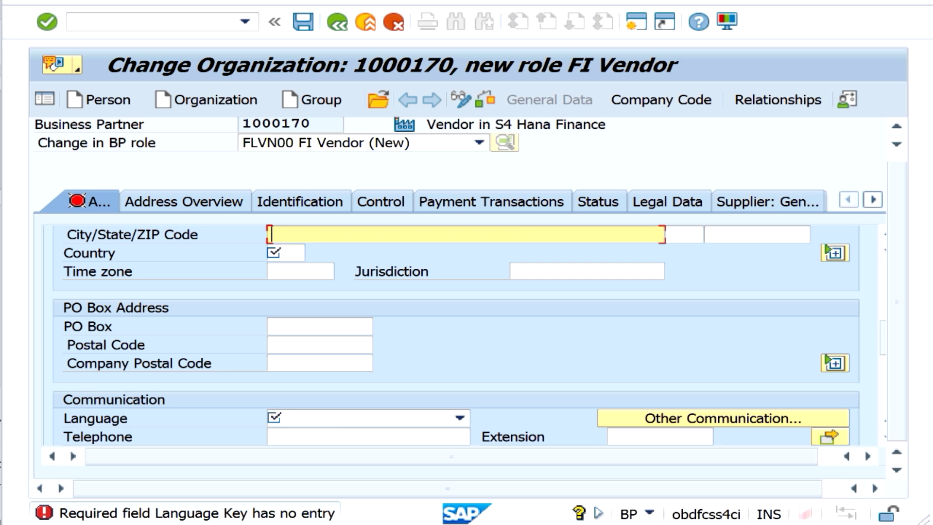
pyautogui.click(271, 235)
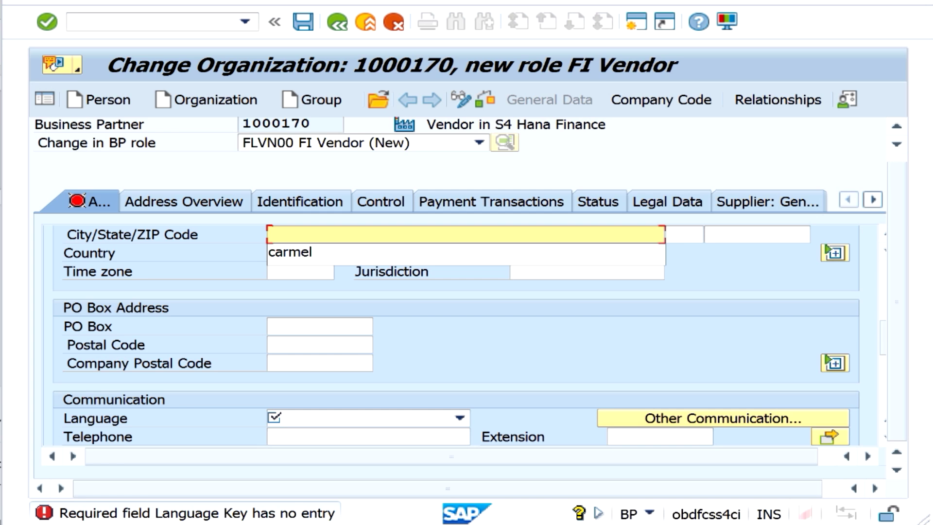
pyautogui.write('san')
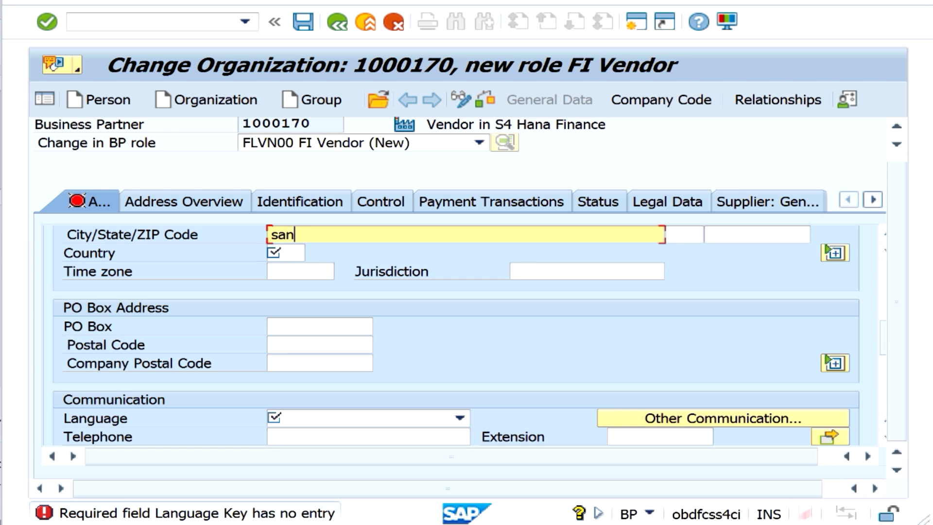
pyautogui.write('diago')
pyautogui.click(285, 252)
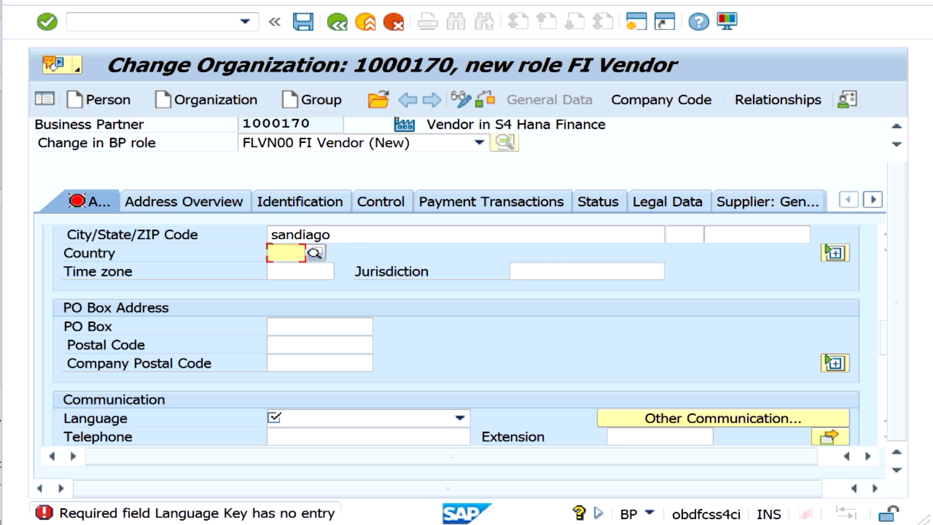
pyautogui.write('us')
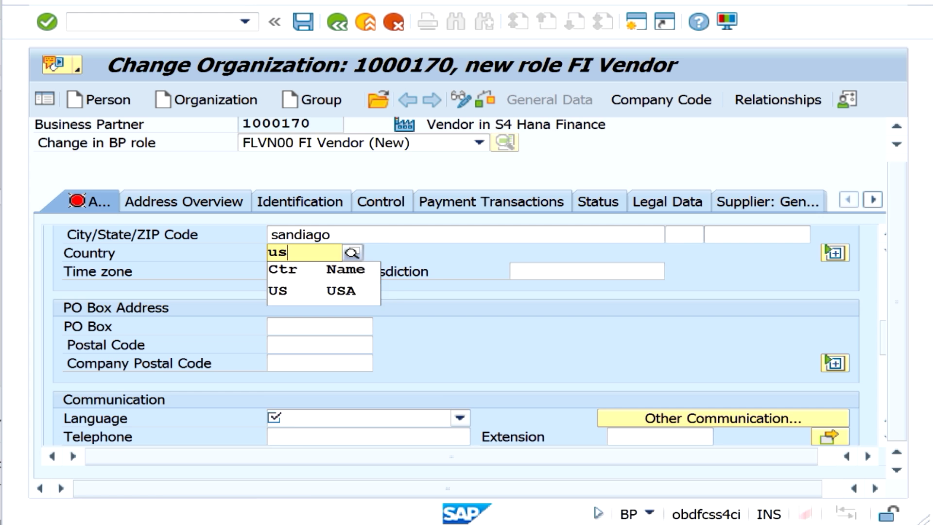
# Set the communication language to EN English.
pyautogui.click(459, 418)
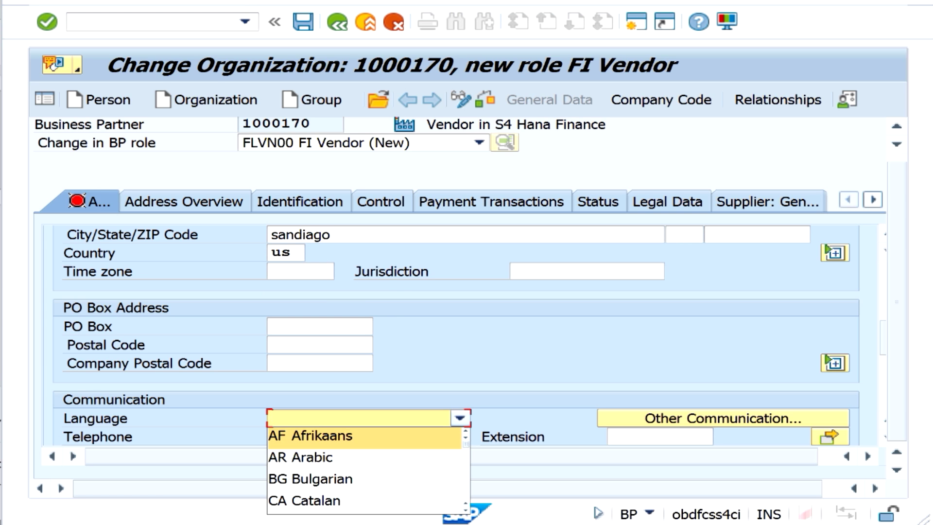
pyautogui.press('e')
pyautogui.press('Return')
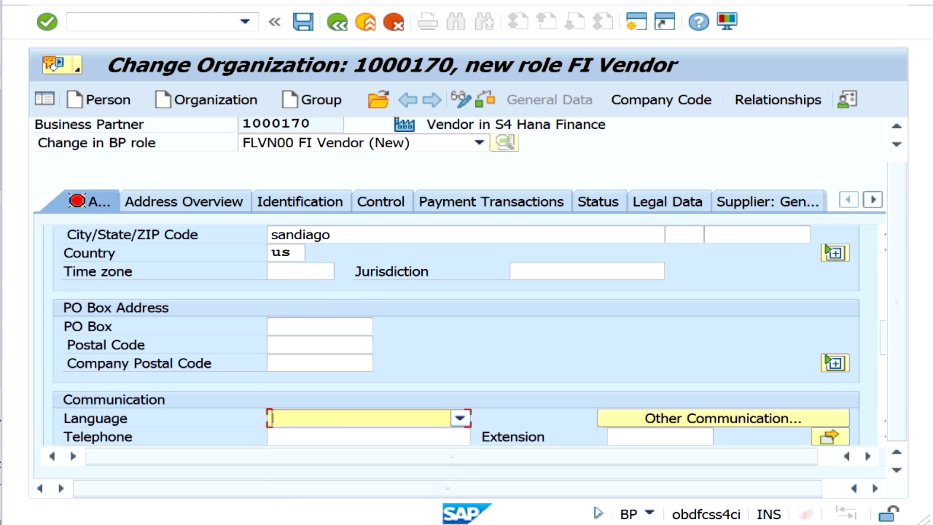
pyautogui.press('e')
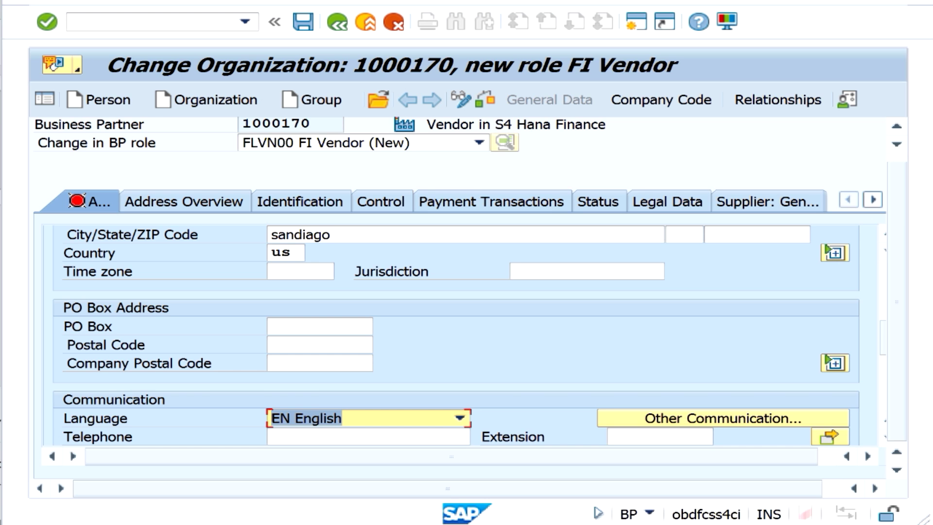
# Open the vendor's company code data and assign company code 1710.
pyautogui.click(661, 100)
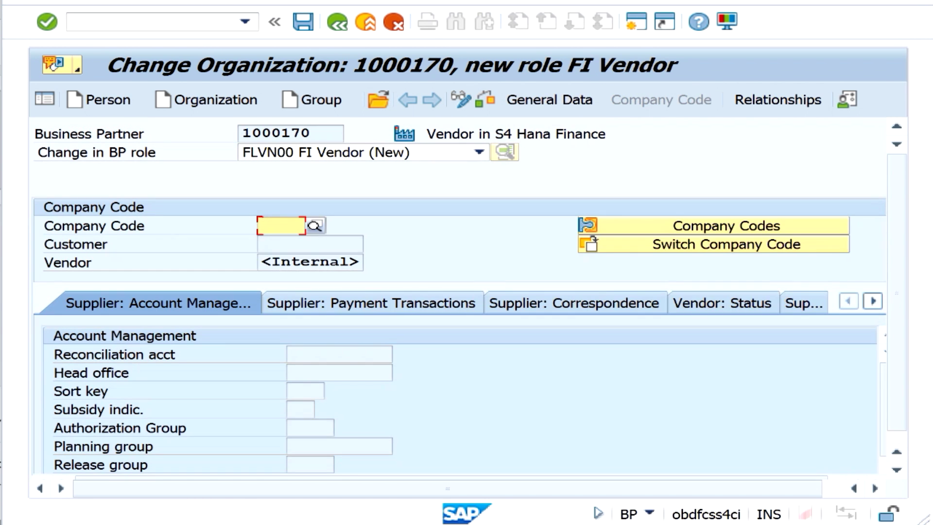
pyautogui.write('1710')
pyautogui.press('Return')
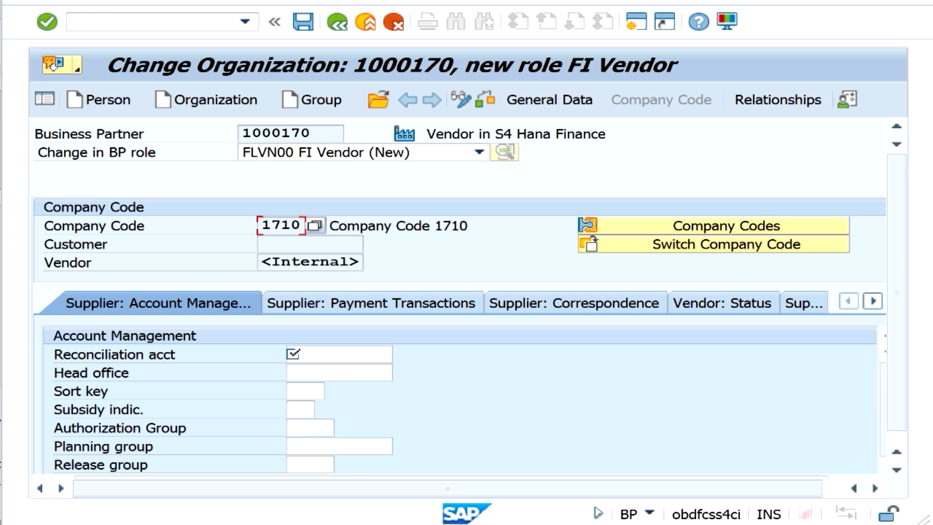
pyautogui.hotkey('shift', 'Right')
pyautogui.hotkey('shift', 'Right')
pyautogui.hotkey('shift', 'Right')
# Look up the reconciliation accounts and assign 21100000, Trade Payables Domestic, to the vendor.
pyautogui.click(339, 354)
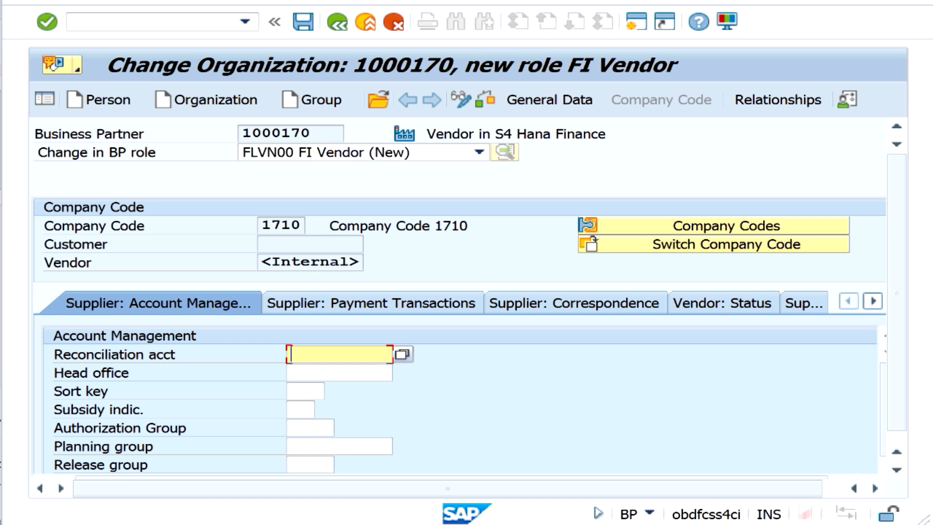
pyautogui.scroll(-1, 460, 295)
pyautogui.press('Return')
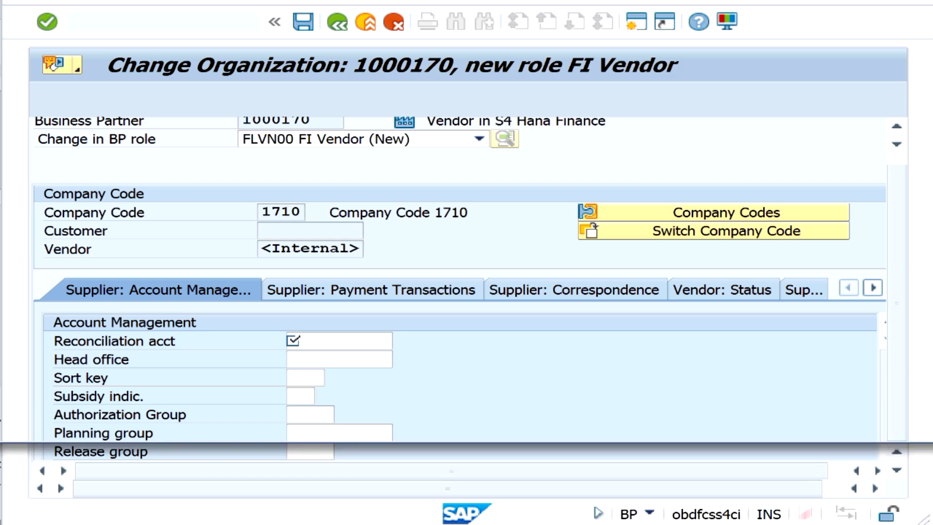
pyautogui.press('F4')
pyautogui.press('Return')
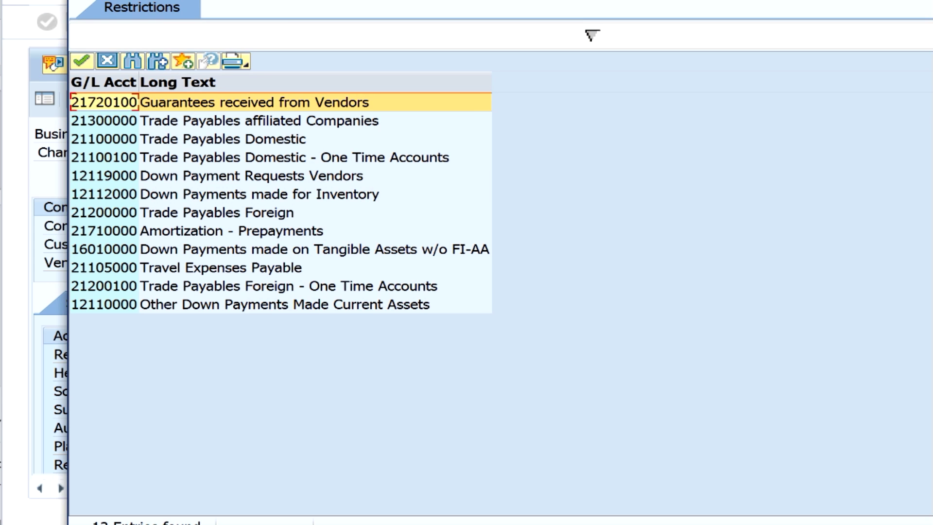
pyautogui.doubleClick(203, 139)
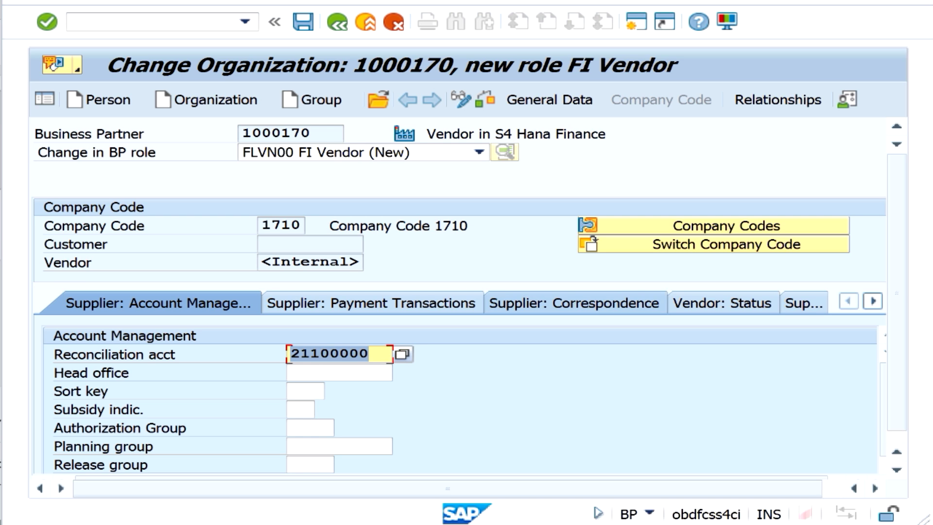
# Review the supplier's payment transaction data, leave the terms of payment empty, and save the business partner.
pyautogui.click(371, 302)
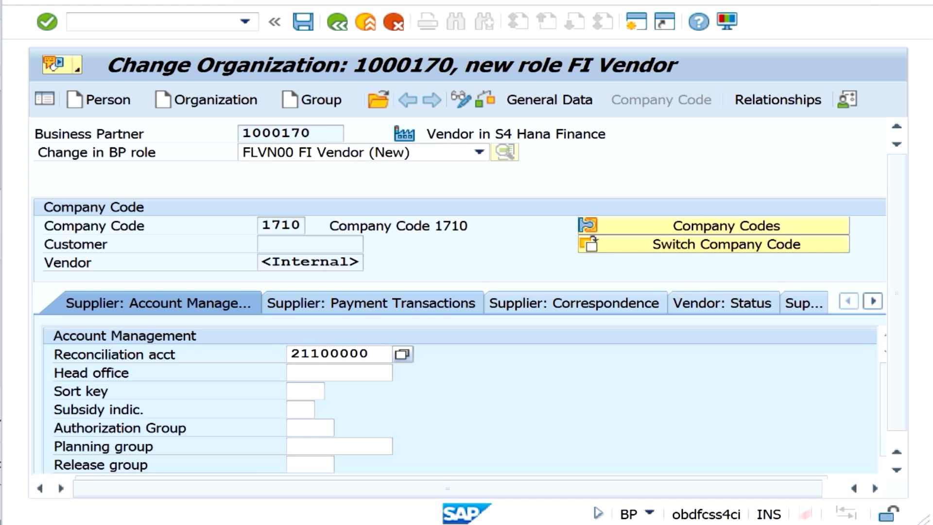
pyautogui.click(372, 302)
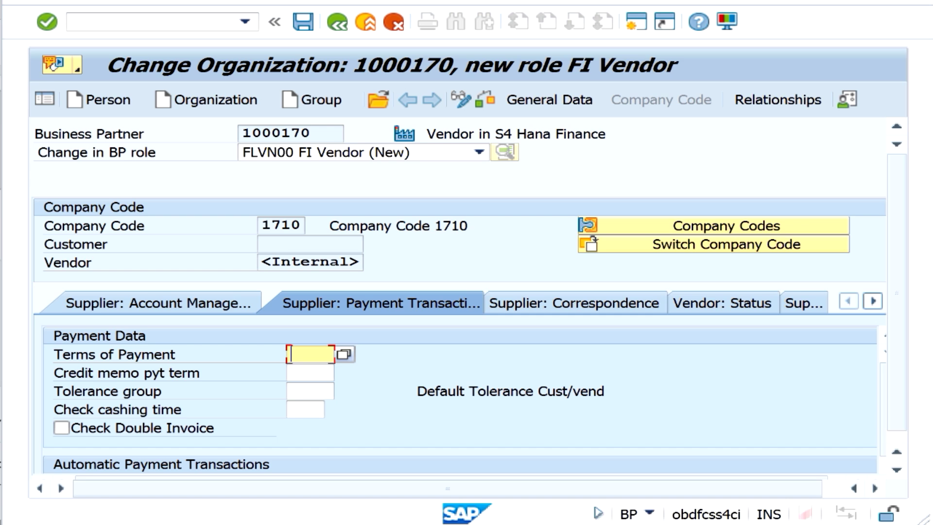
pyautogui.click(310, 354)
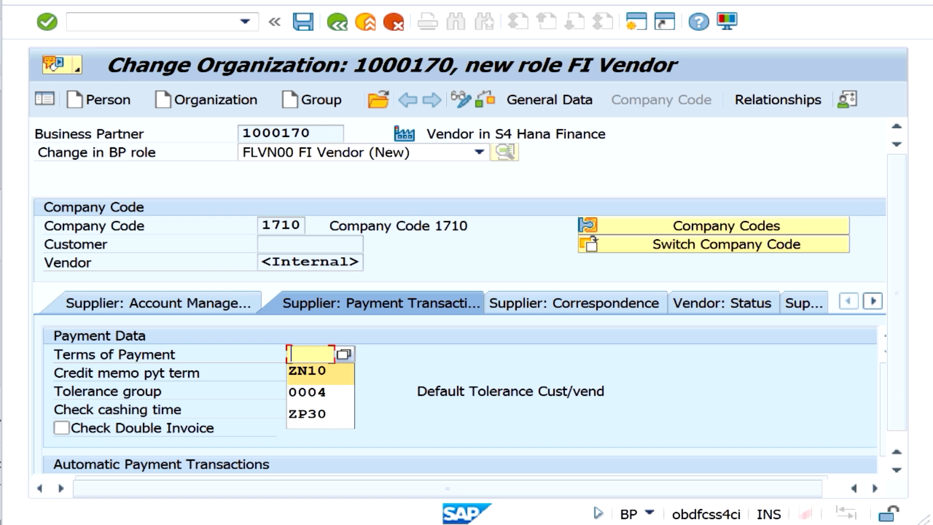
pyautogui.press('Escape')
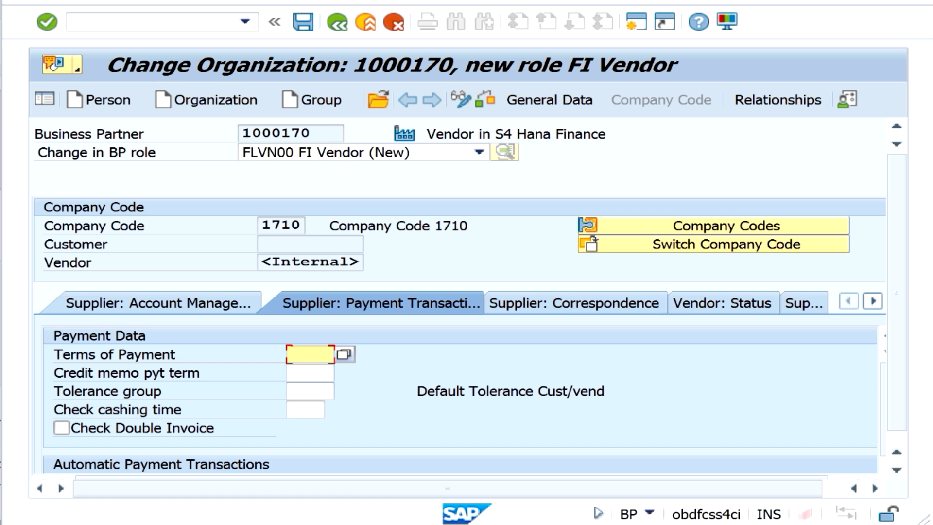
pyautogui.scroll(-1, 460, 297)
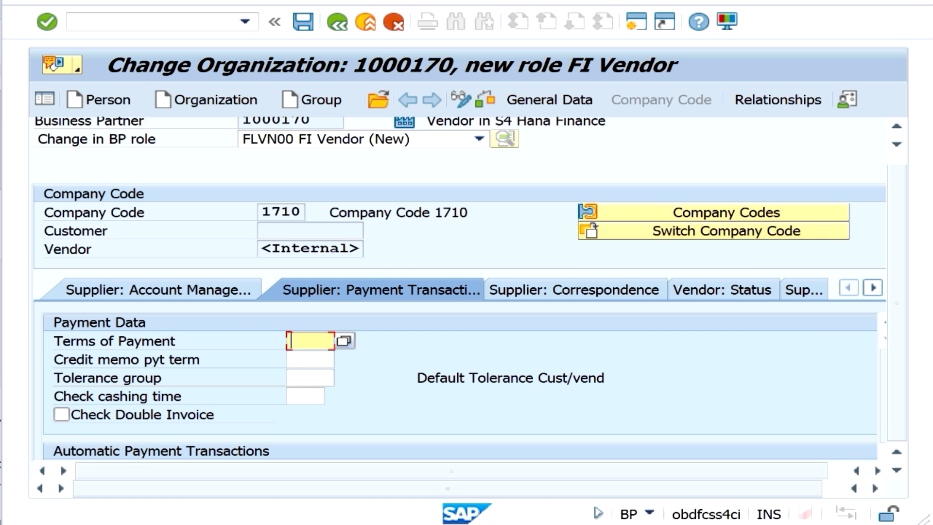
pyautogui.scroll(1, 459, 291)
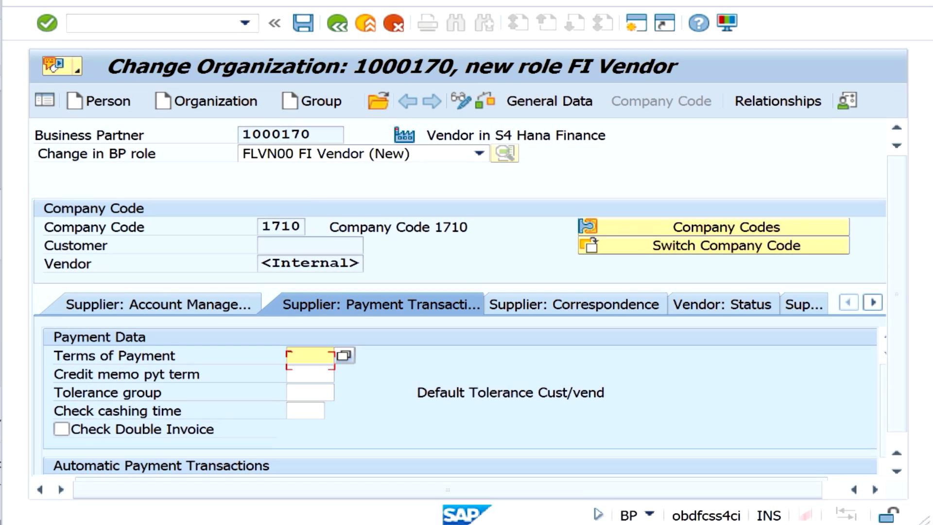
pyautogui.click(304, 22)
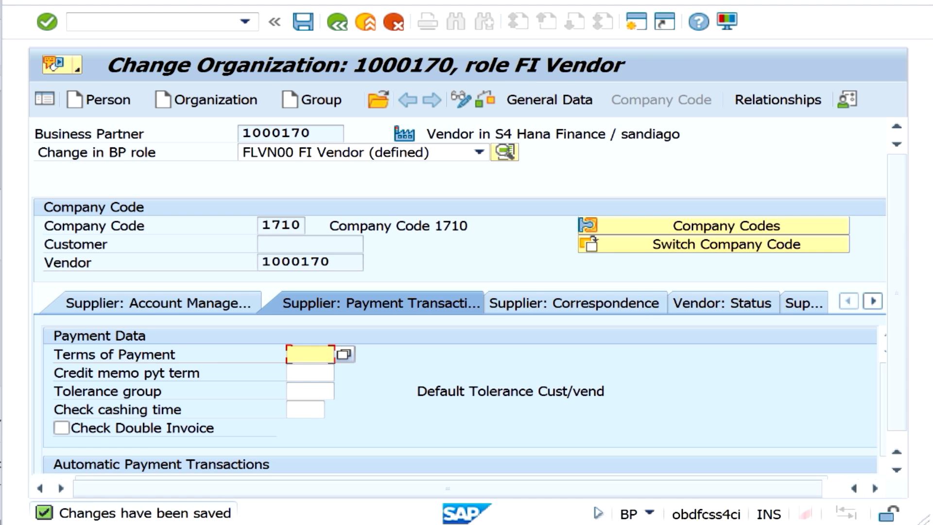
# Compare the assigned vendor number with the business partner number.
pyautogui.moveTo(331, 262); pyautogui.dragTo(261, 262)
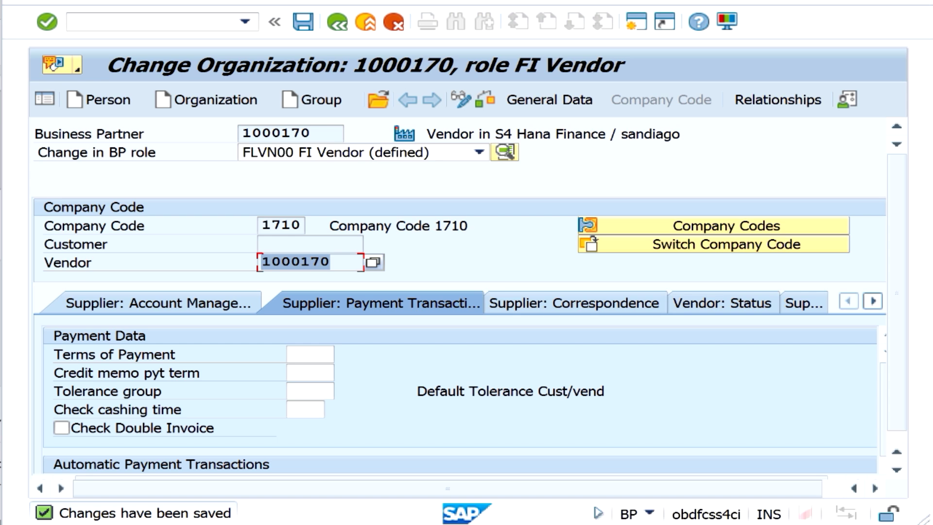
pyautogui.moveTo(331, 262); pyautogui.dragTo(261, 262)
pyautogui.moveTo(331, 262); pyautogui.dragTo(261, 262)
pyautogui.moveTo(312, 133); pyautogui.dragTo(242, 133)
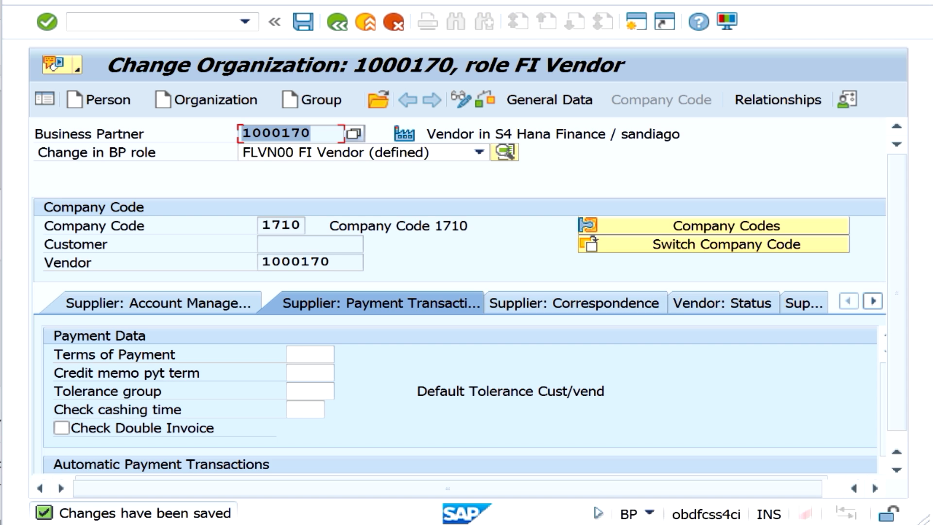
pyautogui.moveTo(334, 261); pyautogui.dragTo(261, 261)
pyautogui.moveTo(315, 133); pyautogui.dragTo(241, 133)
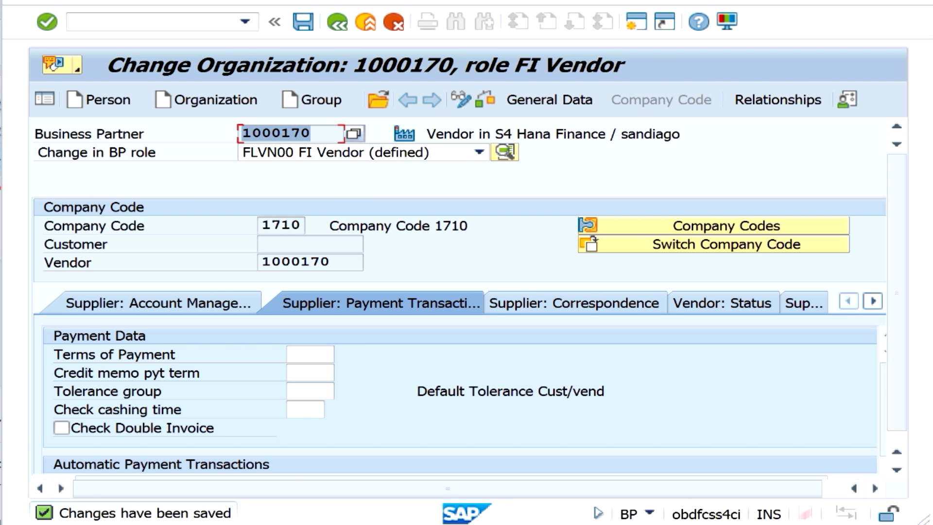